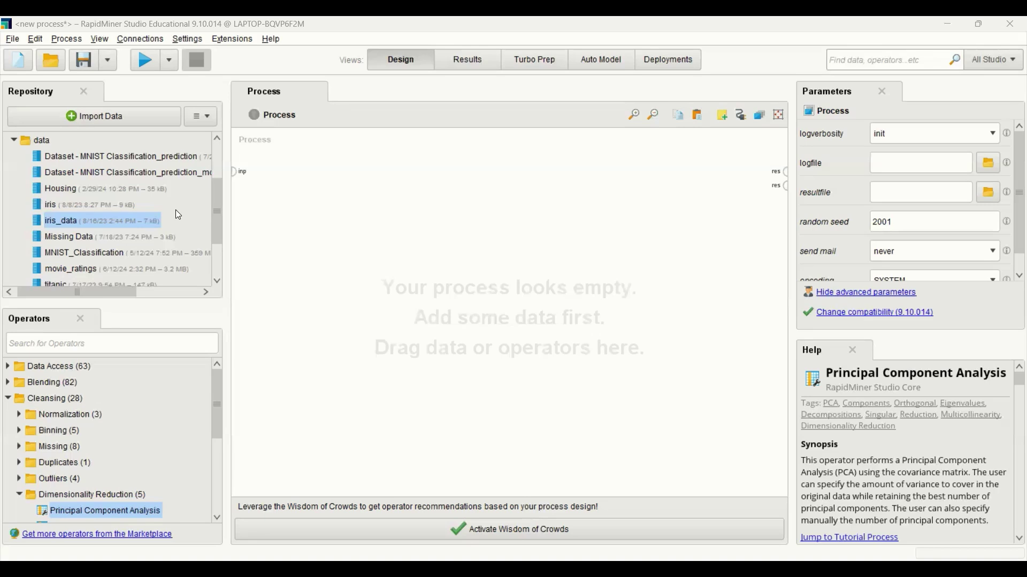
Step: Add the iris_data dataset to the process and connect its output to the first result port
left_click(564, 236)
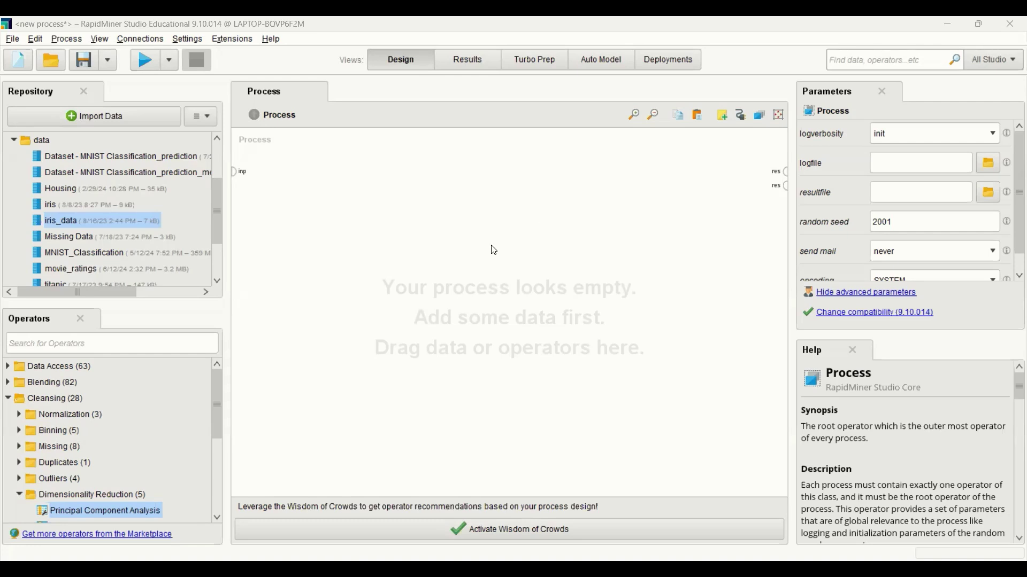
left_click_drag(67, 221, 310, 276)
left_click(324, 275)
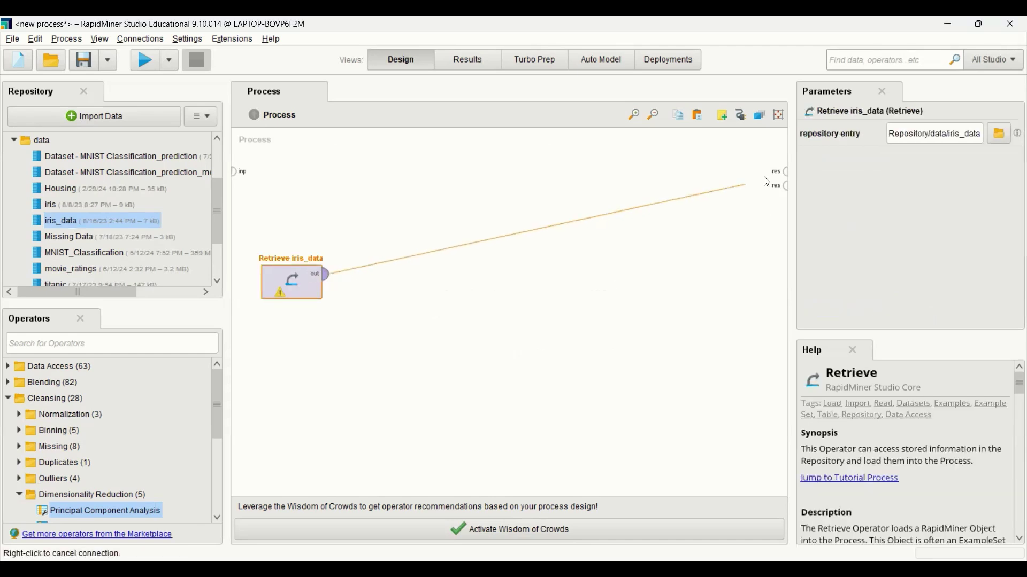
right_click(322, 270)
left_click(323, 274)
left_click(785, 174)
Step: Run the process and examine the iris_data table and its attribute statistics
left_click(145, 60)
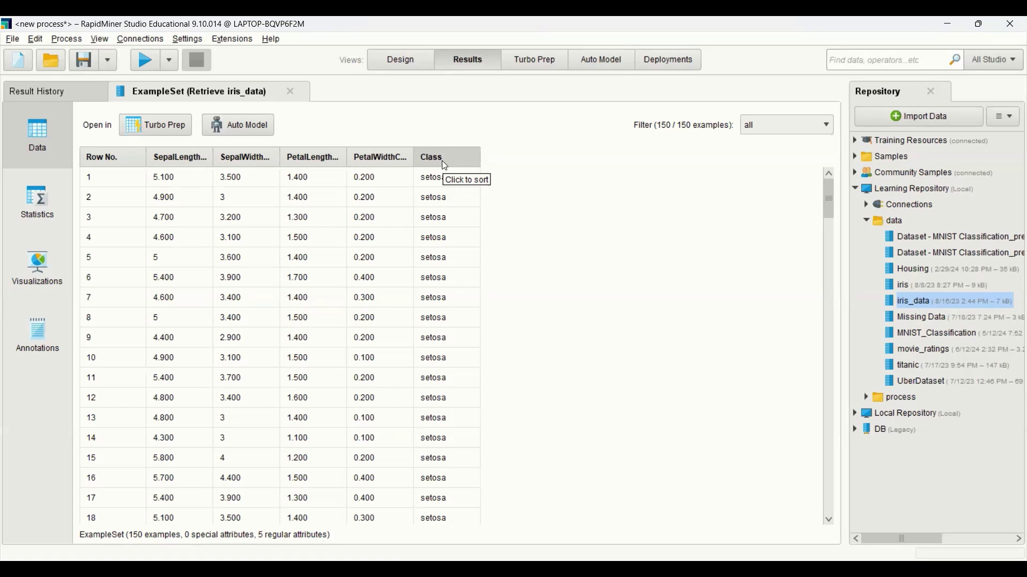
left_click(30, 218)
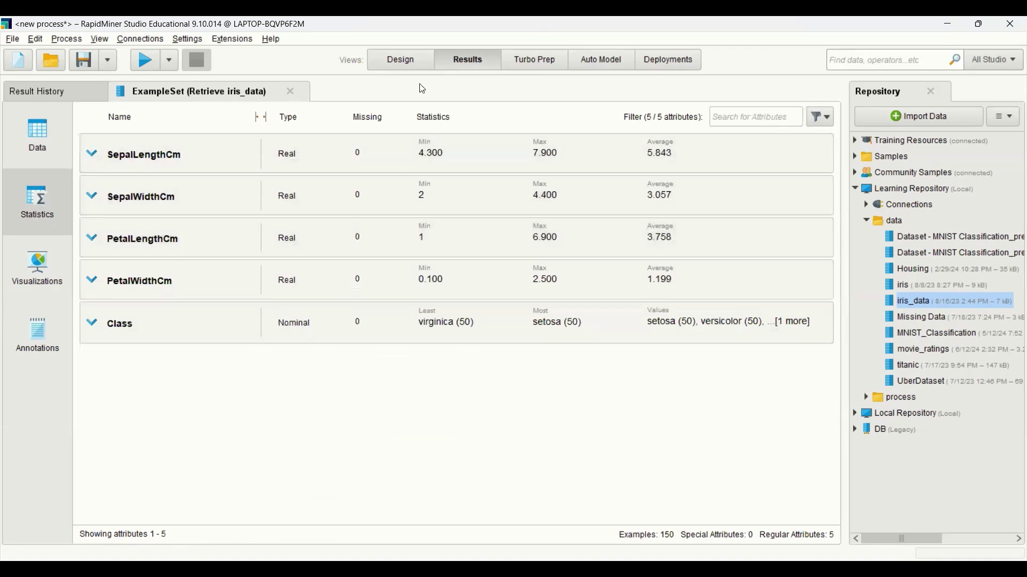
left_click(397, 62)
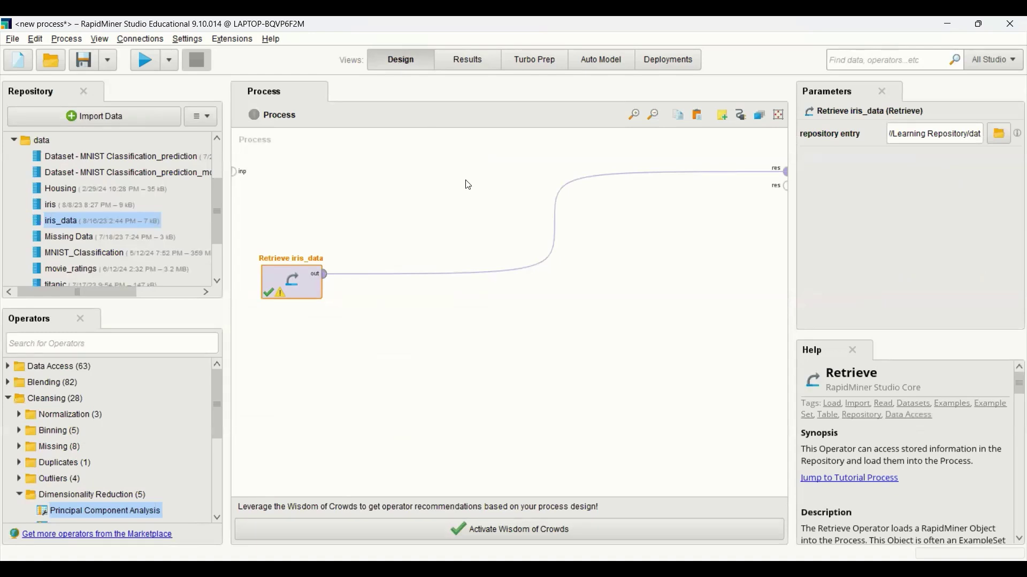
Step: Remove the dataset's result connection and add a Select Attributes operator fed by the Retrieve iris_data output
left_click(556, 230, "alt")
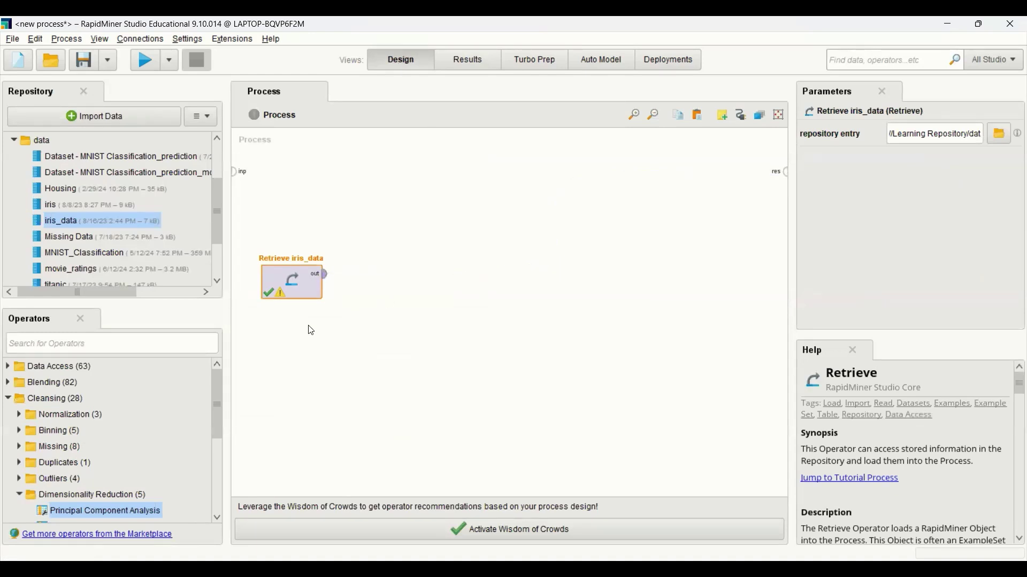
left_click(173, 341)
type("select att")
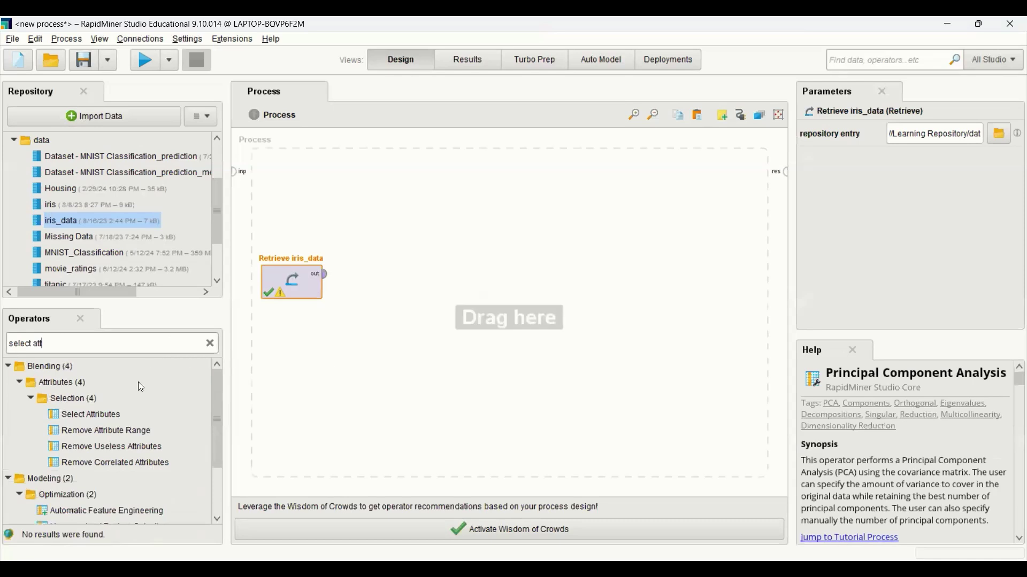
left_click_drag(87, 416, 394, 263)
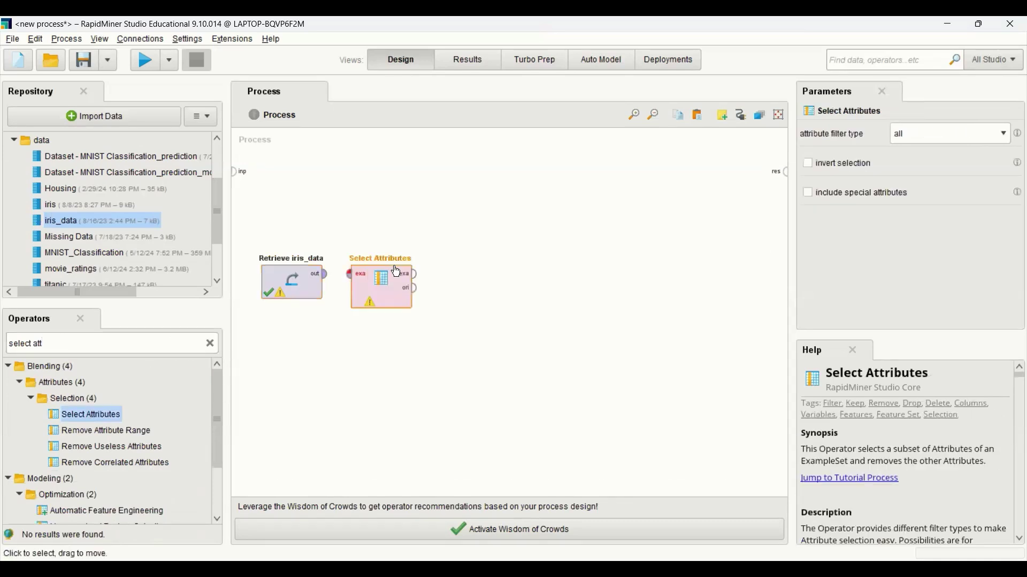
left_click(325, 275)
left_click(352, 276)
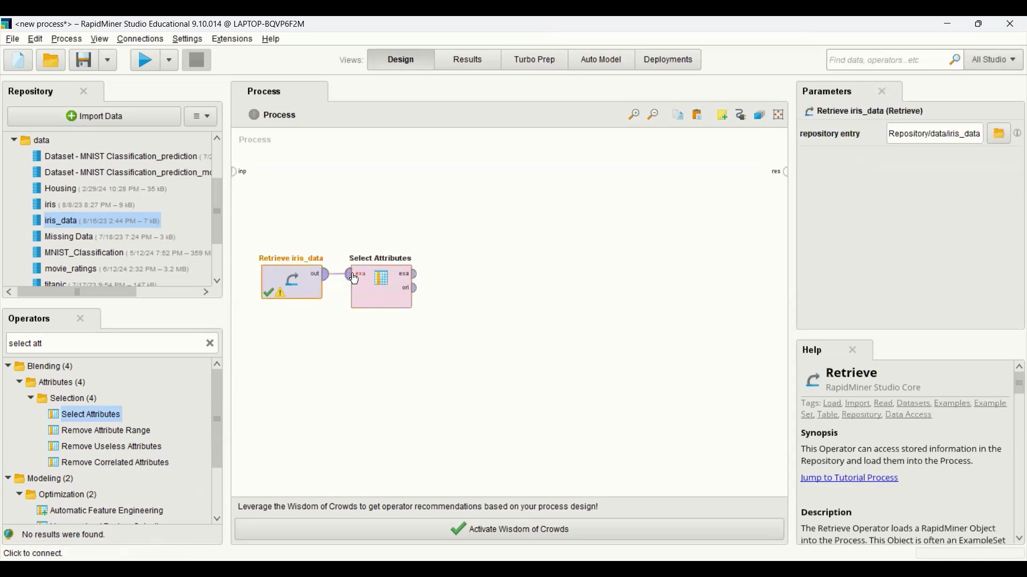
Step: Set the attribute filter type of Select Attributes to subset
left_click(366, 297)
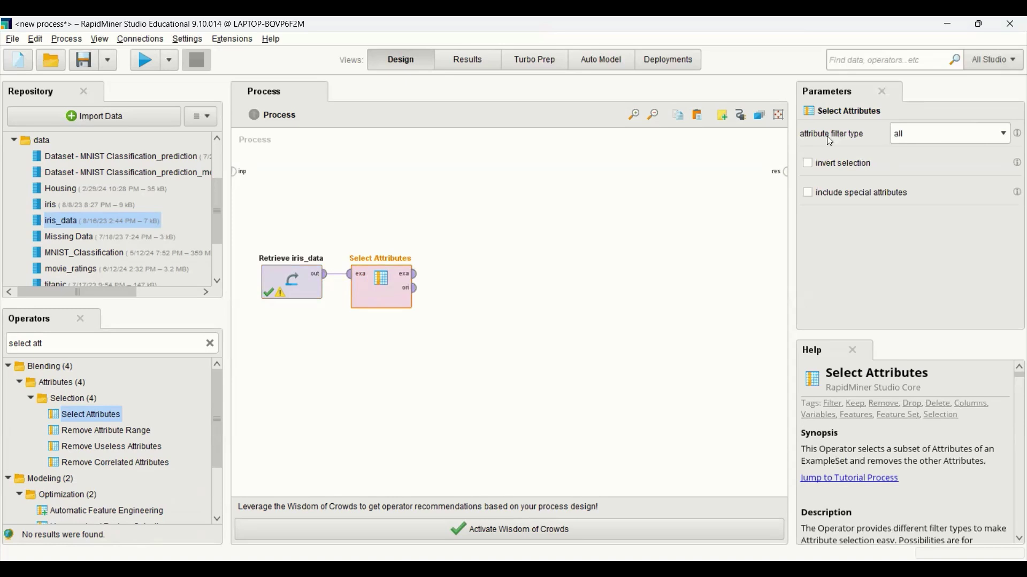
left_click(1004, 137)
left_click(958, 172)
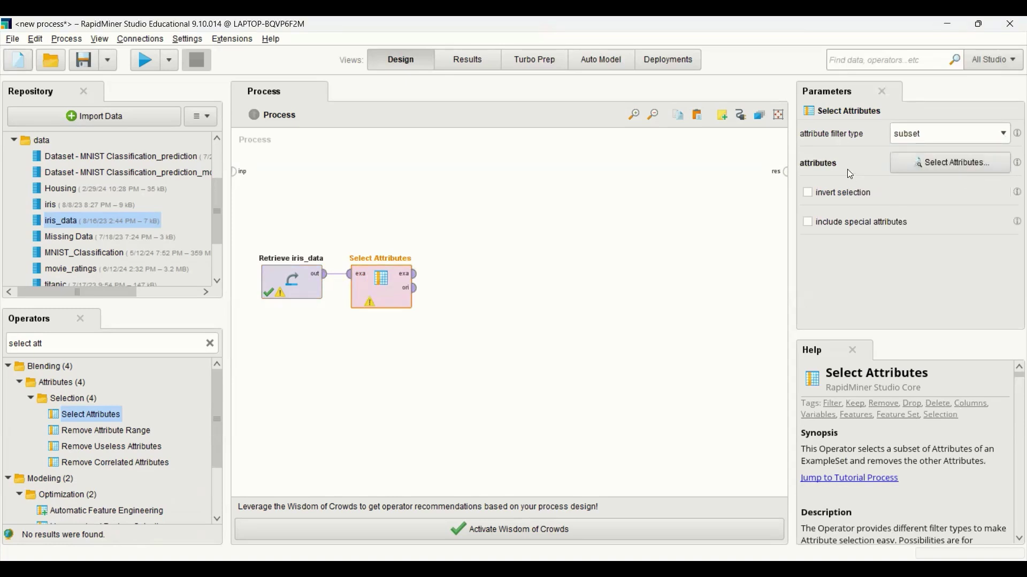
Step: Choose PetalLengthCm, PetalWidthCm, SepalLengthCm and SepalWidthCm as the selected attributes, leaving out Class, and apply the selection
left_click(941, 166)
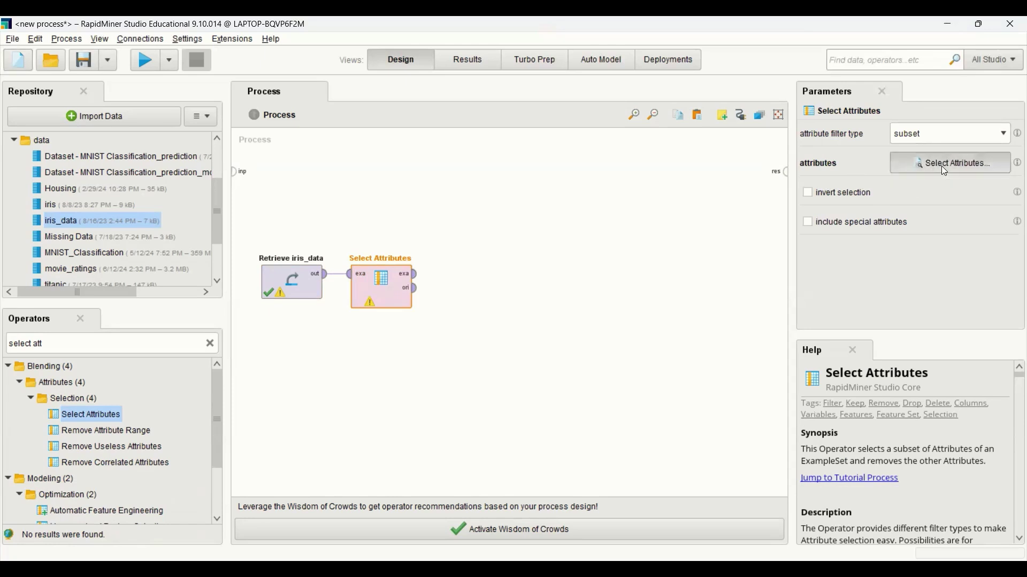
left_click(336, 238)
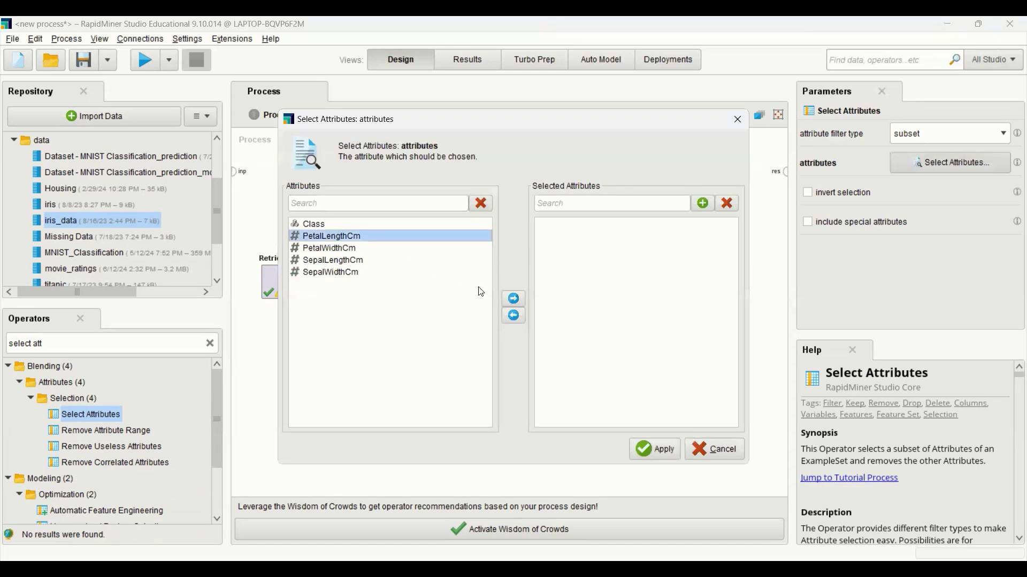
left_click(513, 299)
left_click(358, 239)
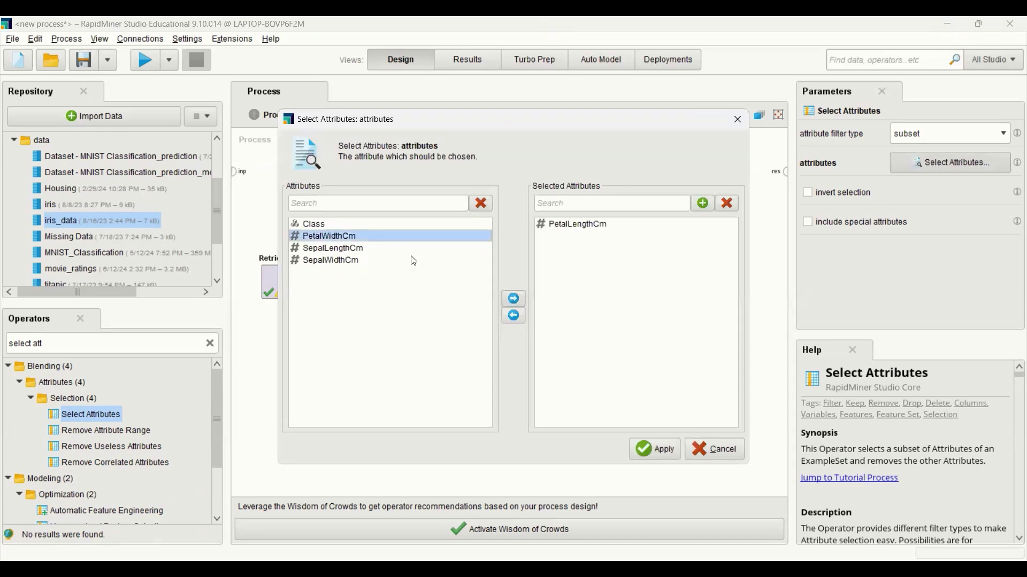
left_click(513, 299)
left_click(355, 237)
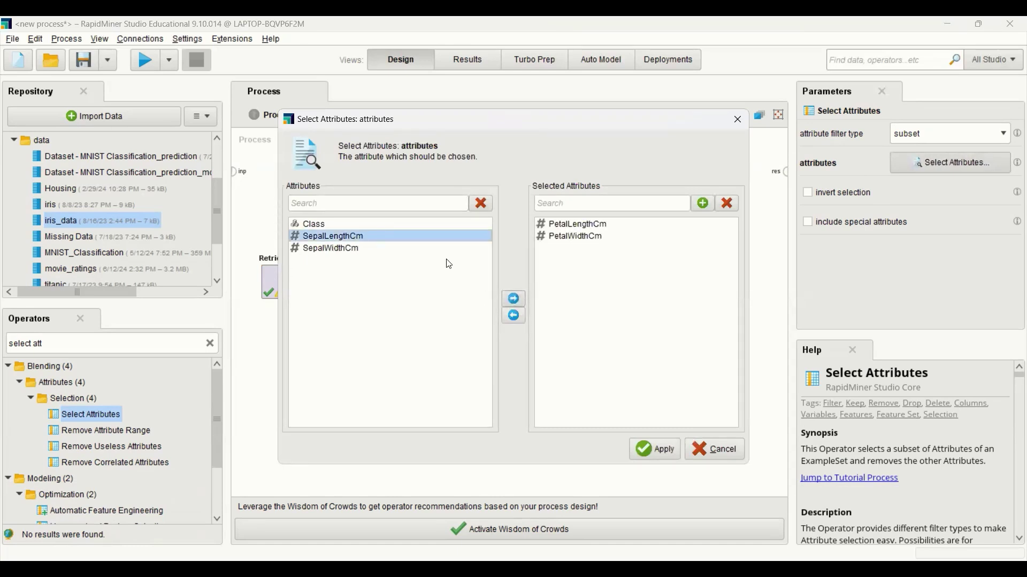
left_click(514, 299)
left_click(358, 239)
left_click(514, 299)
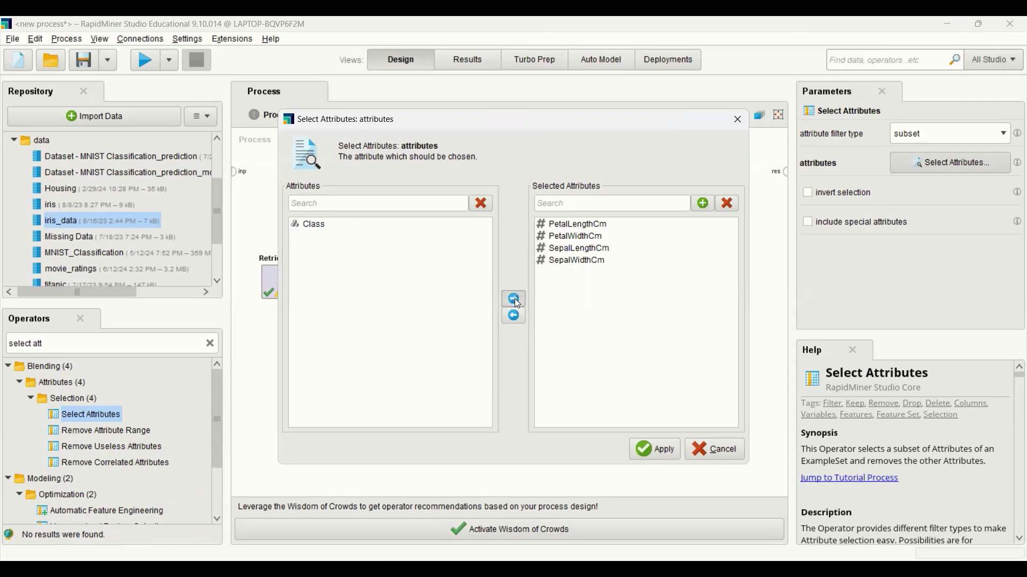
left_click(659, 458)
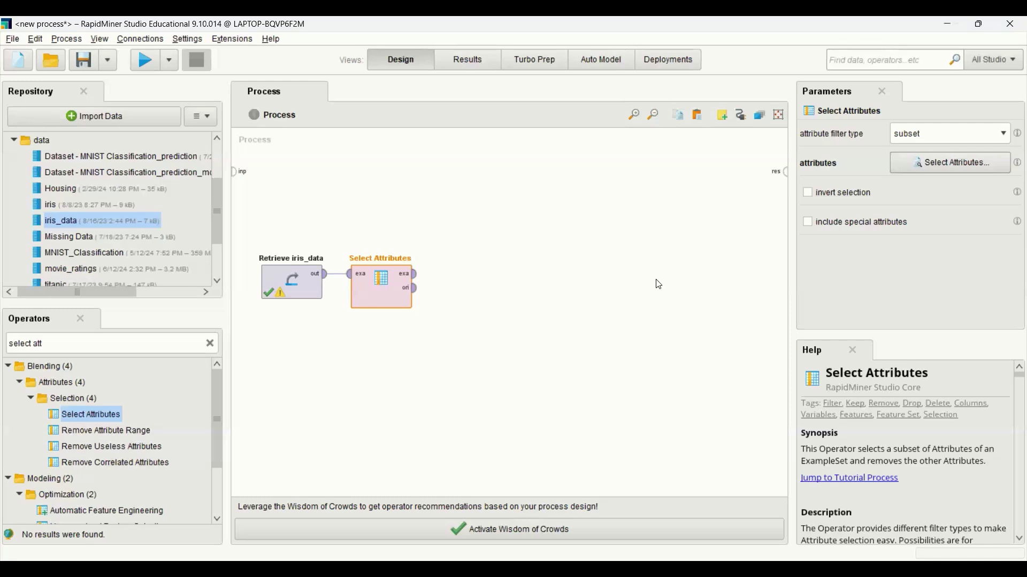
Step: Add a Normalize operator after Select Attributes and connect the example set output to it
left_click(210, 343)
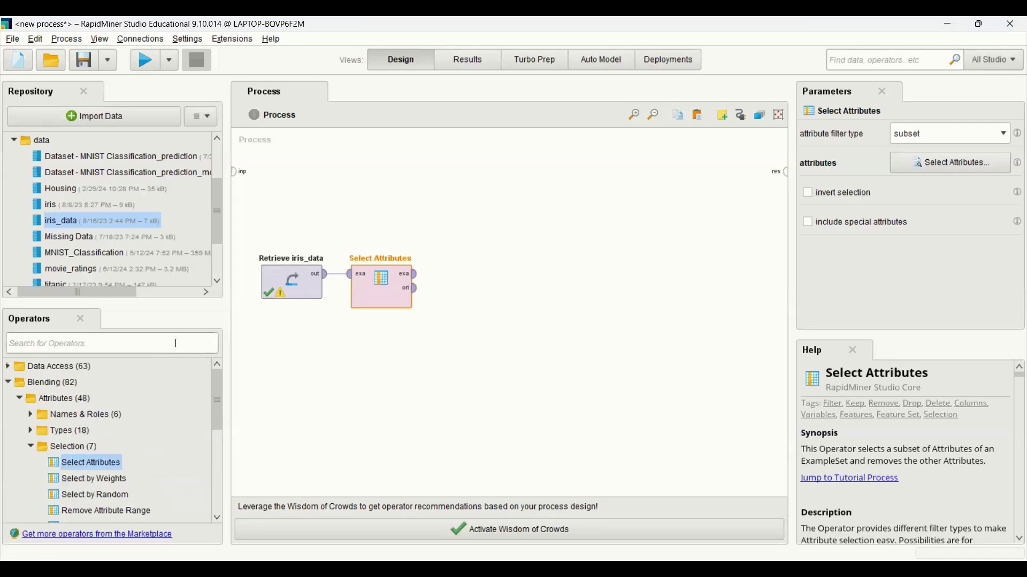
type("normalize")
left_click_drag(71, 403, 466, 281)
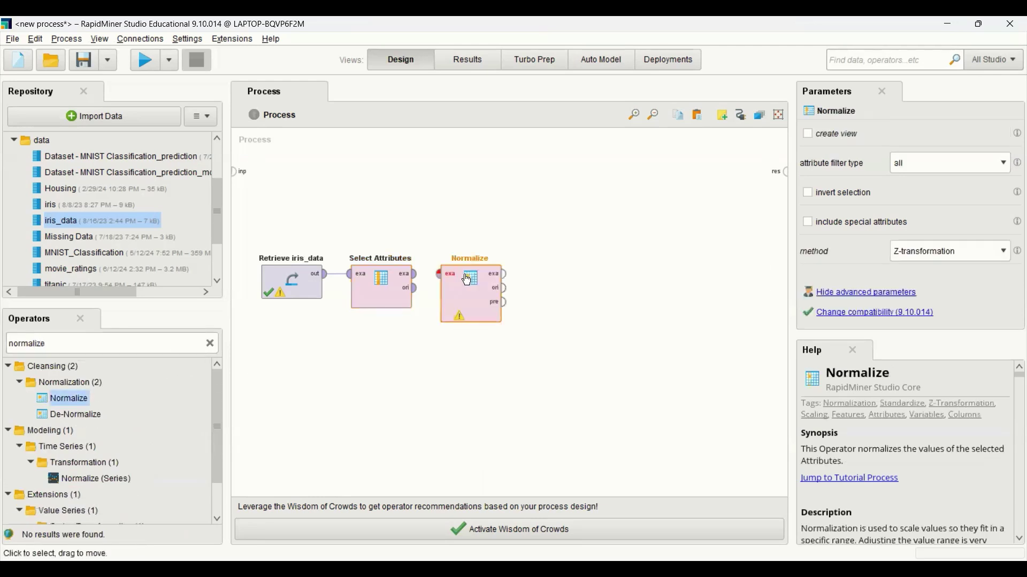
left_click(417, 275)
left_click(438, 276)
Step: Choose Z-transformation as the method of the Normalize operator
left_click(464, 297)
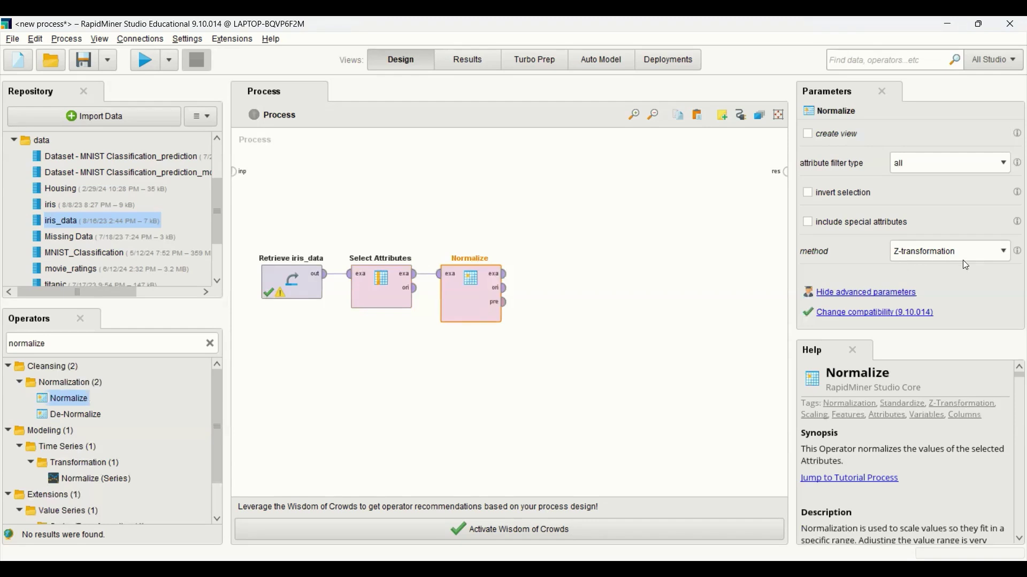
left_click(1007, 259)
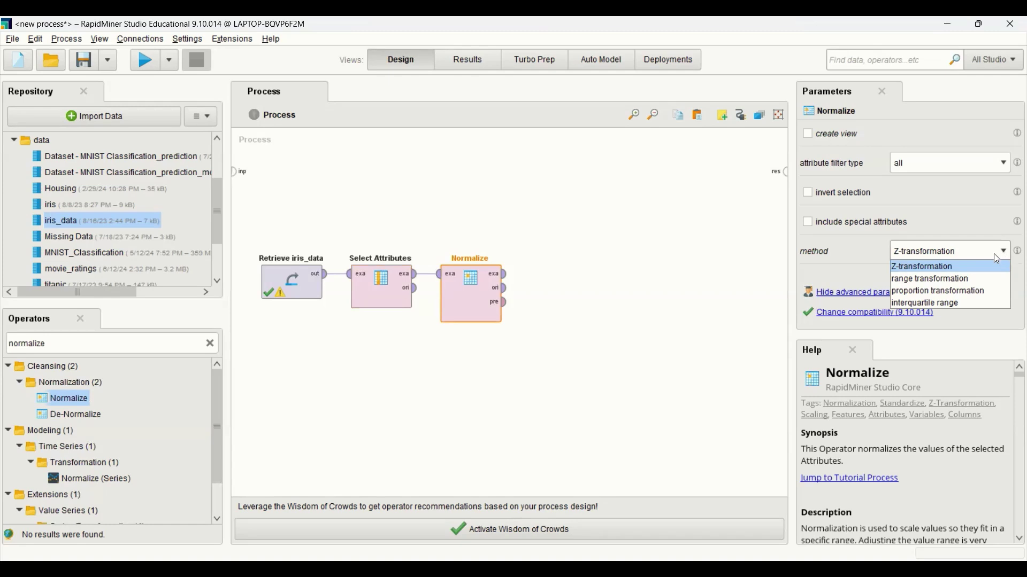
left_click(947, 266)
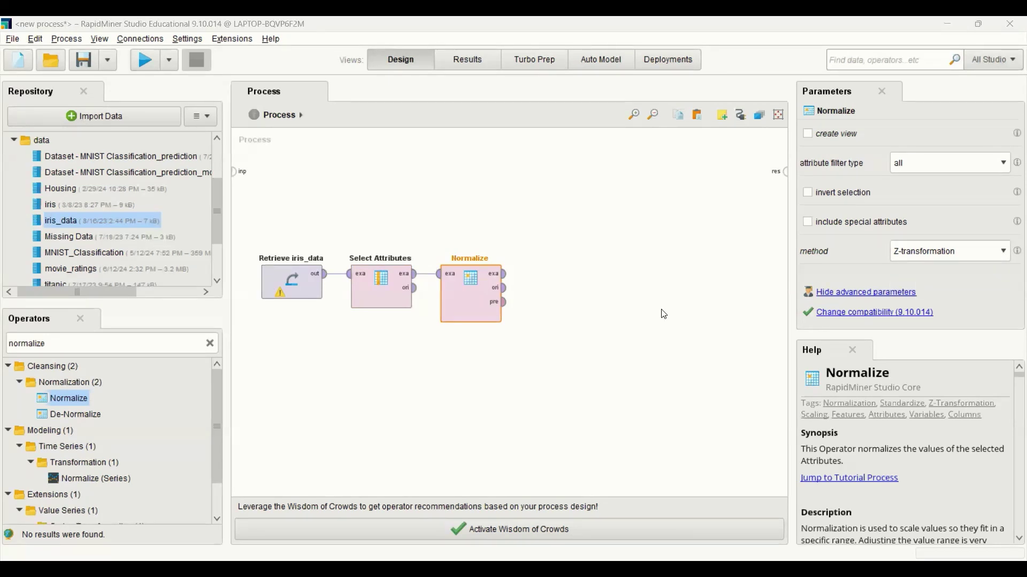
Step: Add a Principal Component Analysis operator and connect the Normalize example set output to its input
left_click(209, 343)
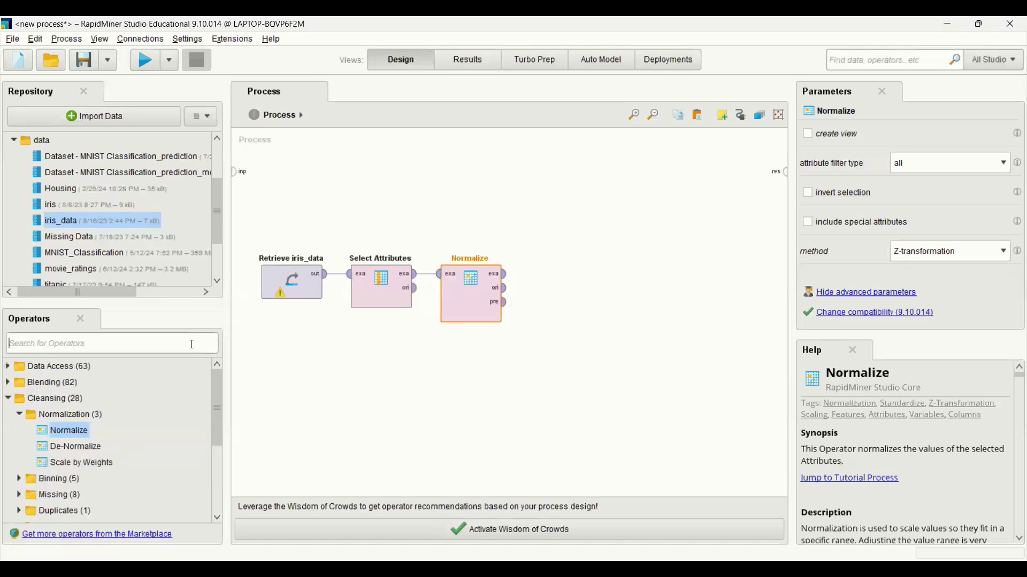
type("pca")
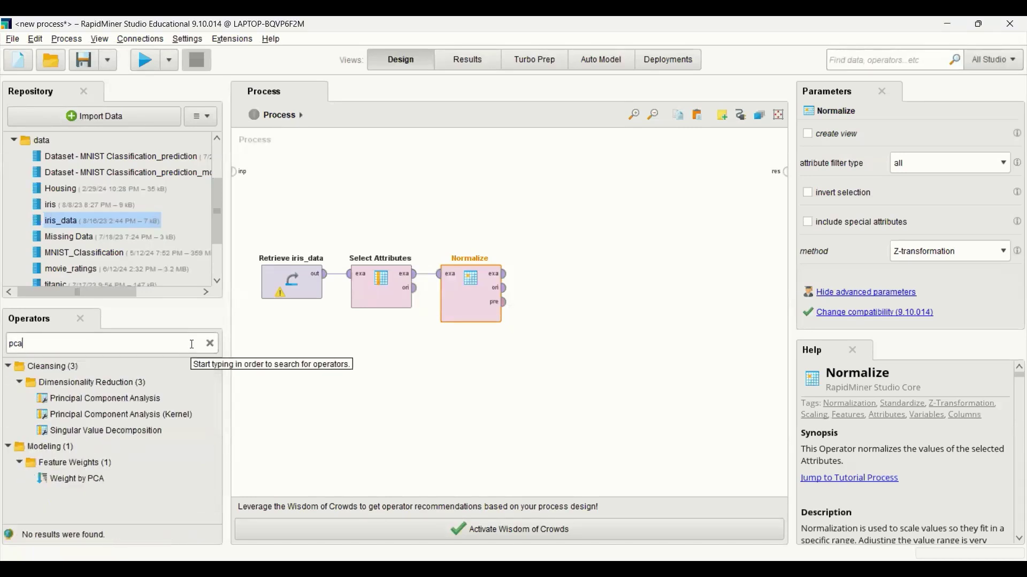
left_click_drag(90, 397, 583, 264)
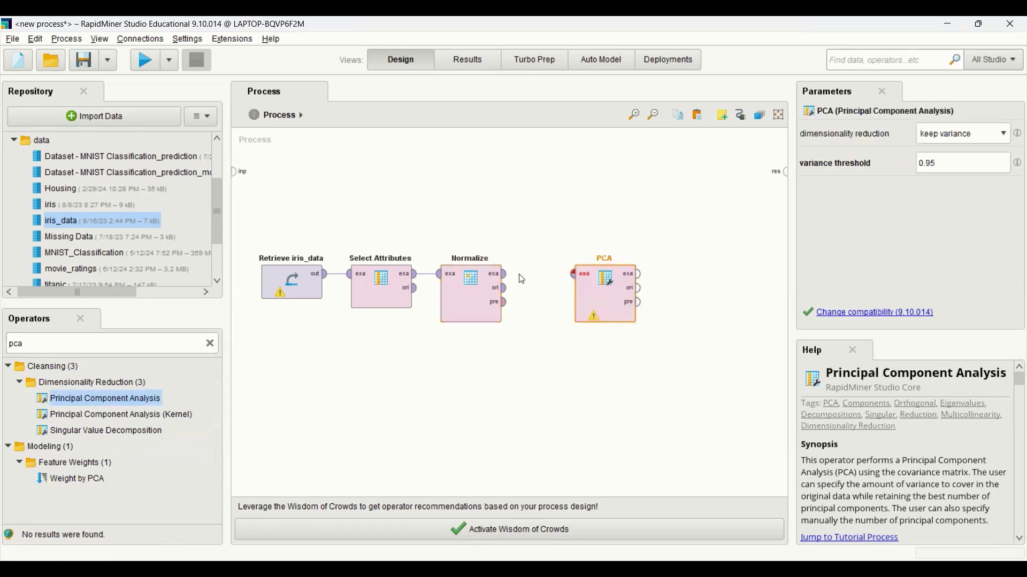
left_click_drag(505, 276, 574, 275)
Step: Set the PCA operator's dimensionality reduction to none
left_click(593, 290)
left_click(998, 135)
left_click(987, 148)
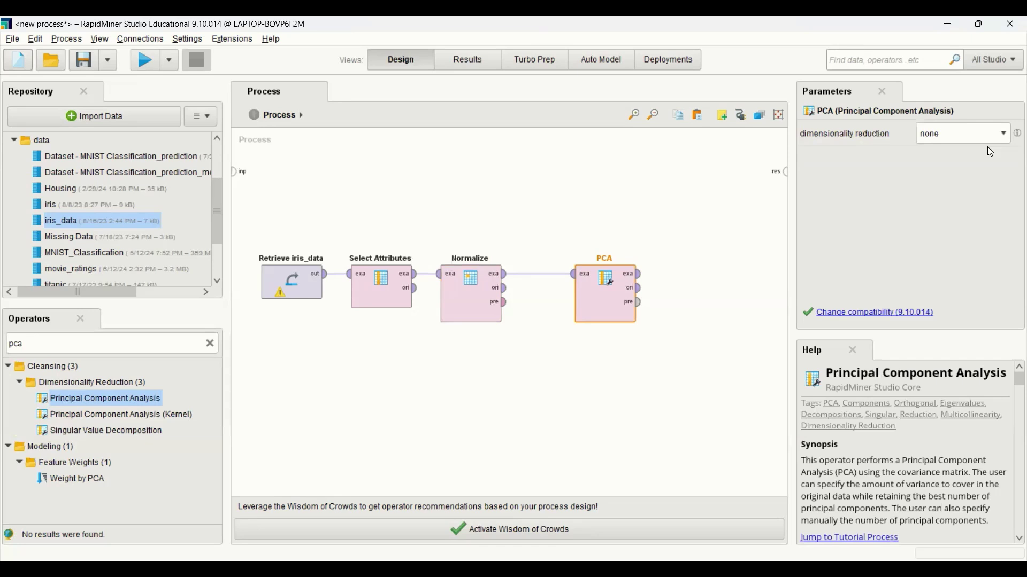
Step: Connect the PCA example set output to the first result port and run the process
left_click(640, 275)
left_click(782, 174)
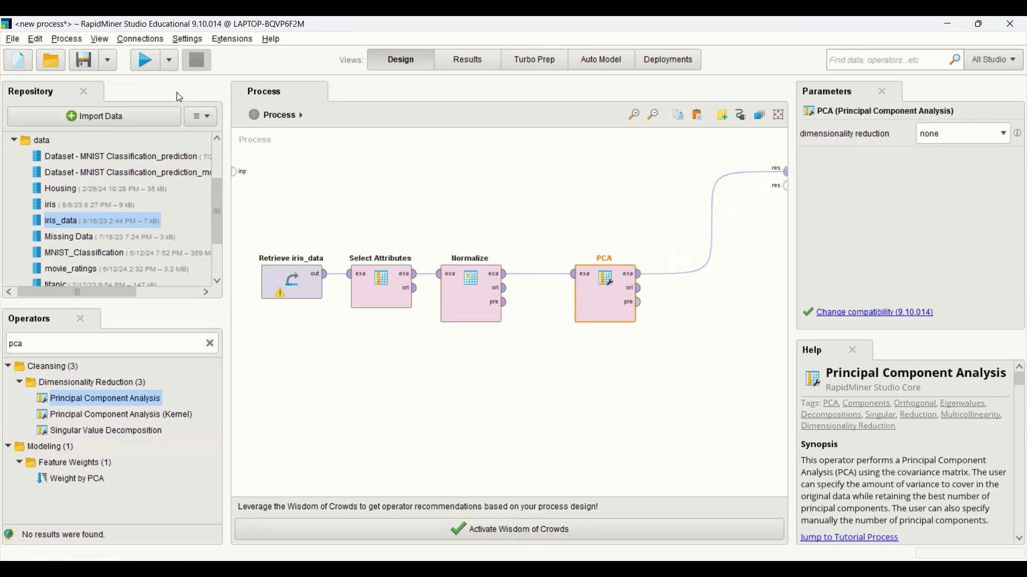
left_click(146, 67)
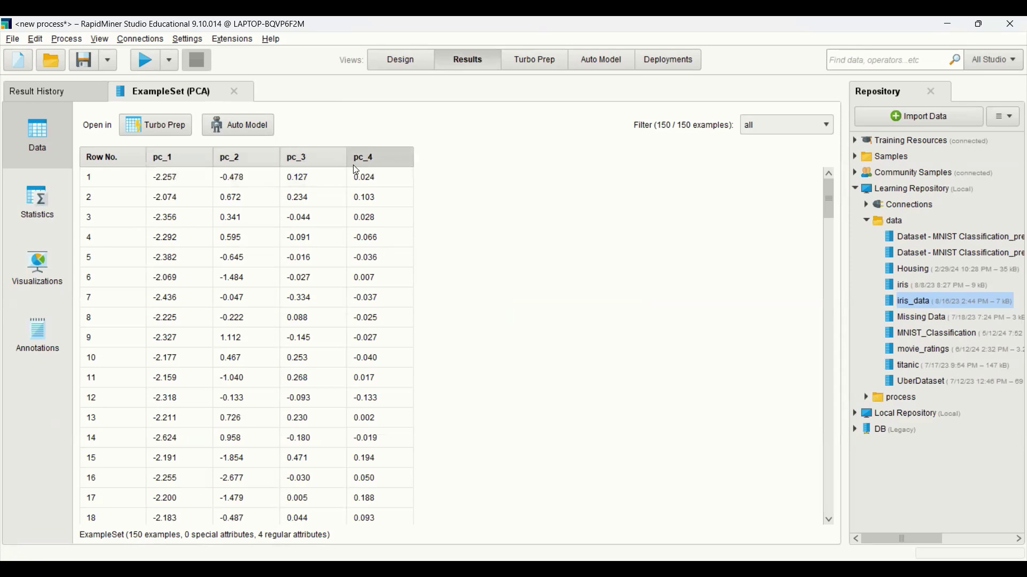
Step: Set the PCA dimensionality reduction to keep variance with a variance threshold of 0.90 and run the process
left_click(396, 62)
left_click(1003, 138)
left_click(998, 161)
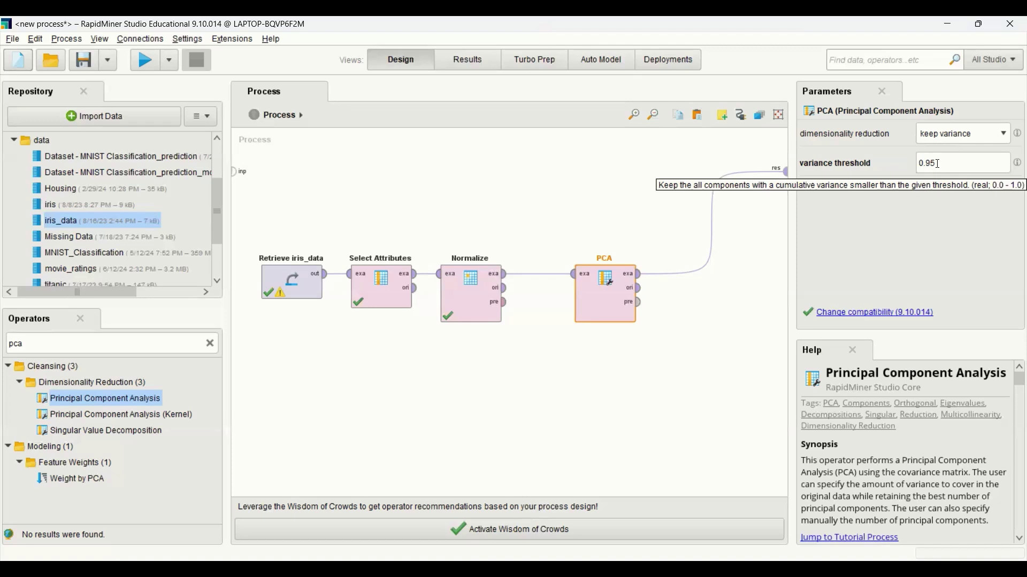
left_click(939, 163)
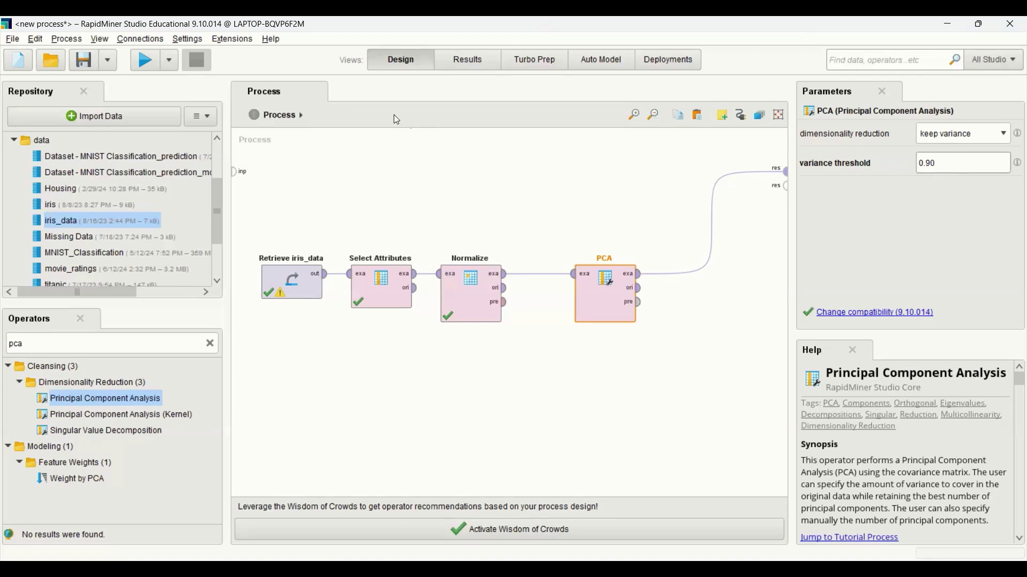
left_click(149, 64)
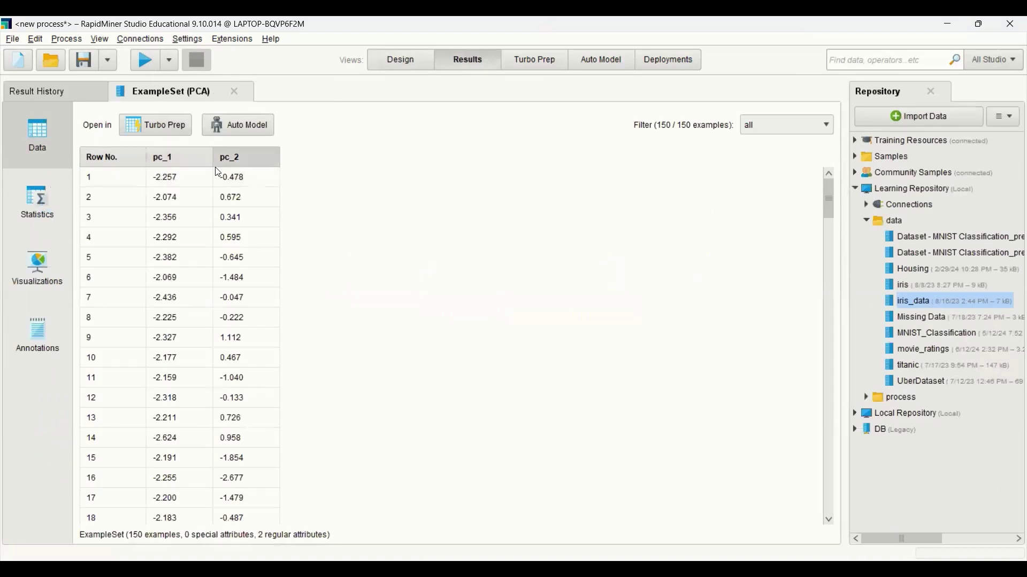
Step: Set the PCA dimensionality reduction to fixed number with 3 components and run the process
left_click(401, 61)
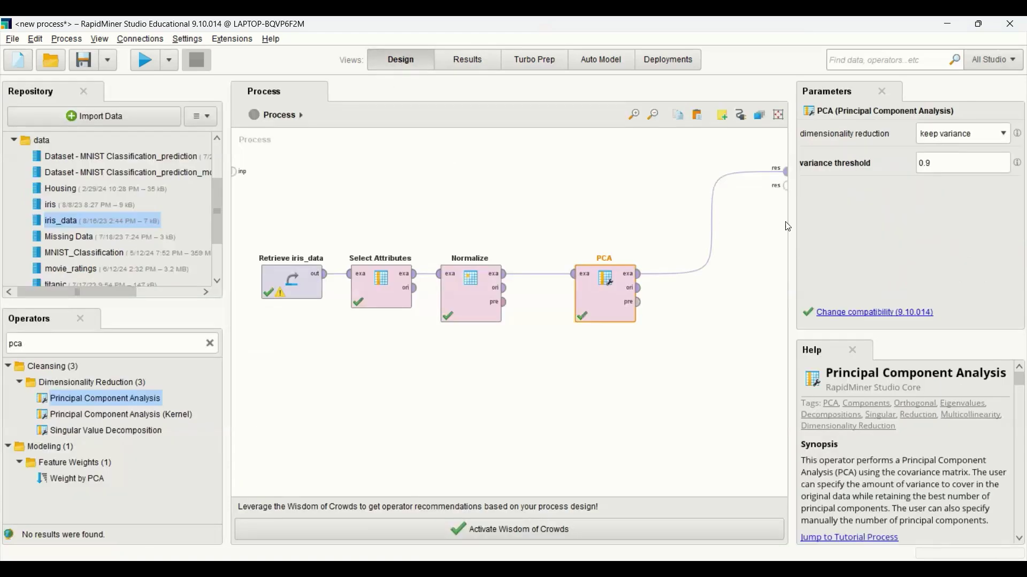
left_click(1004, 136)
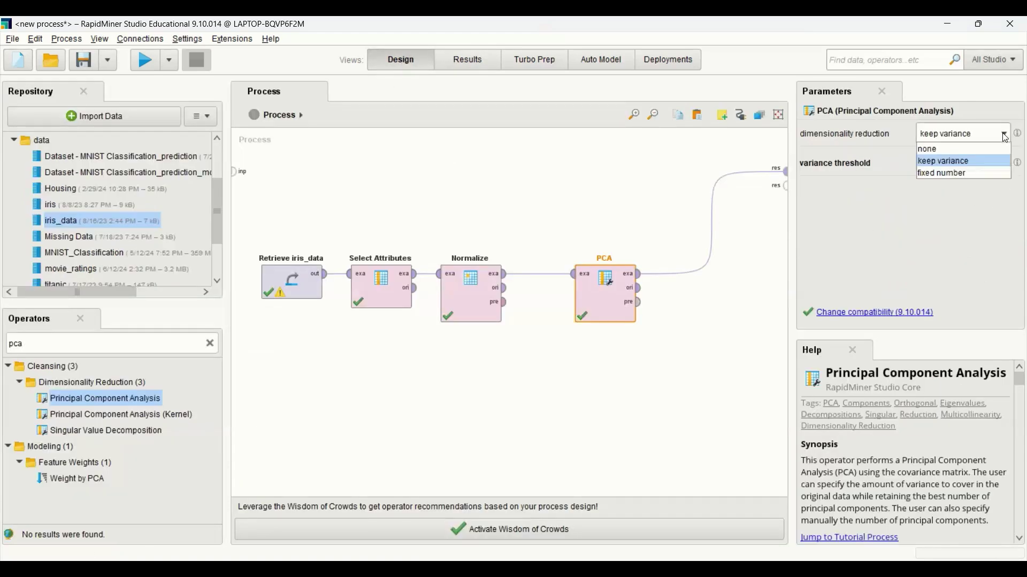
left_click(981, 173)
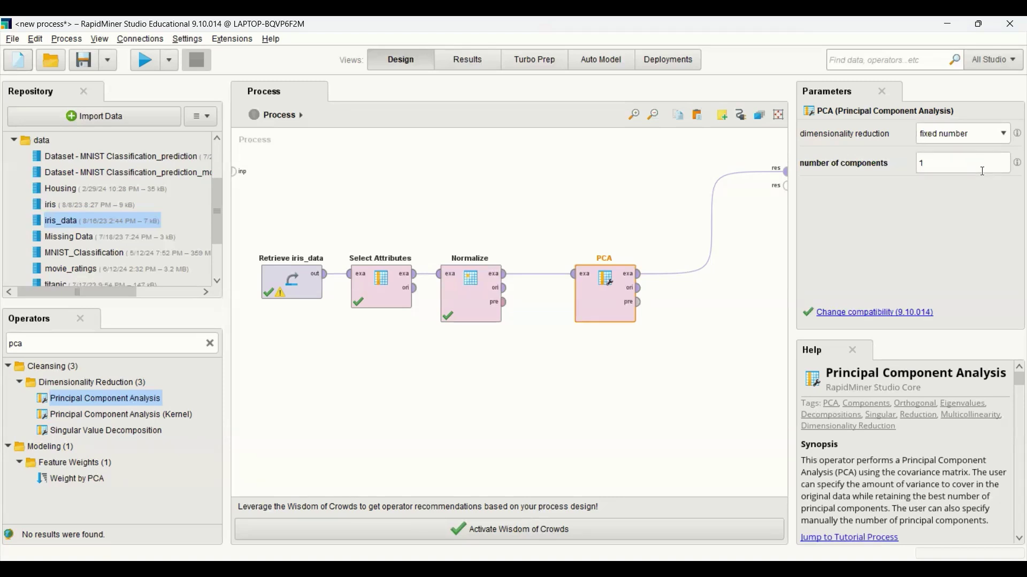
left_click(921, 162)
key("BackSpace")
type("3")
left_click(140, 56)
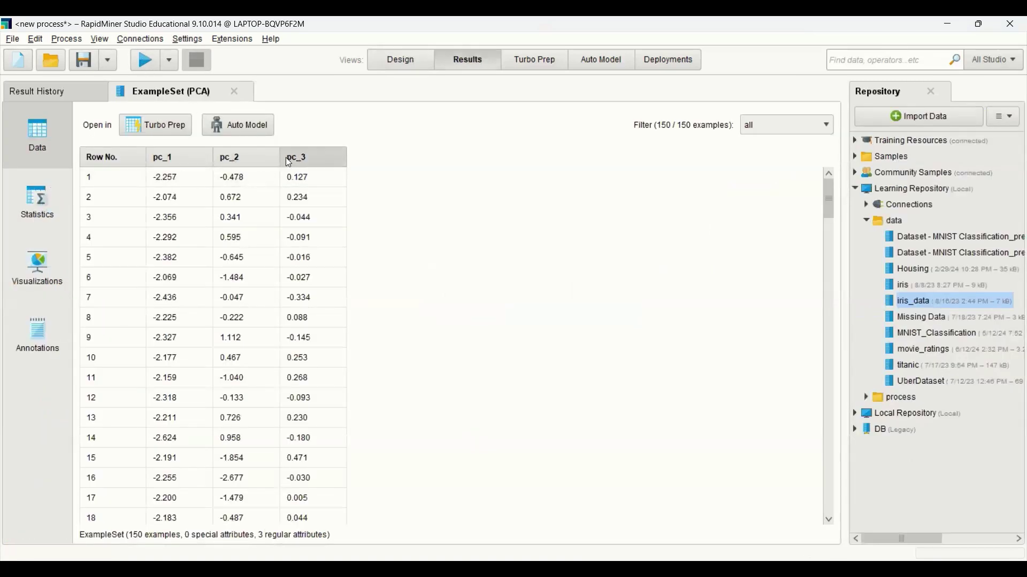
Step: Set the PCA dimensionality reduction to none and connect the operator's preprocessing model output (pre) to the second result port
mouse_move(291, 164)
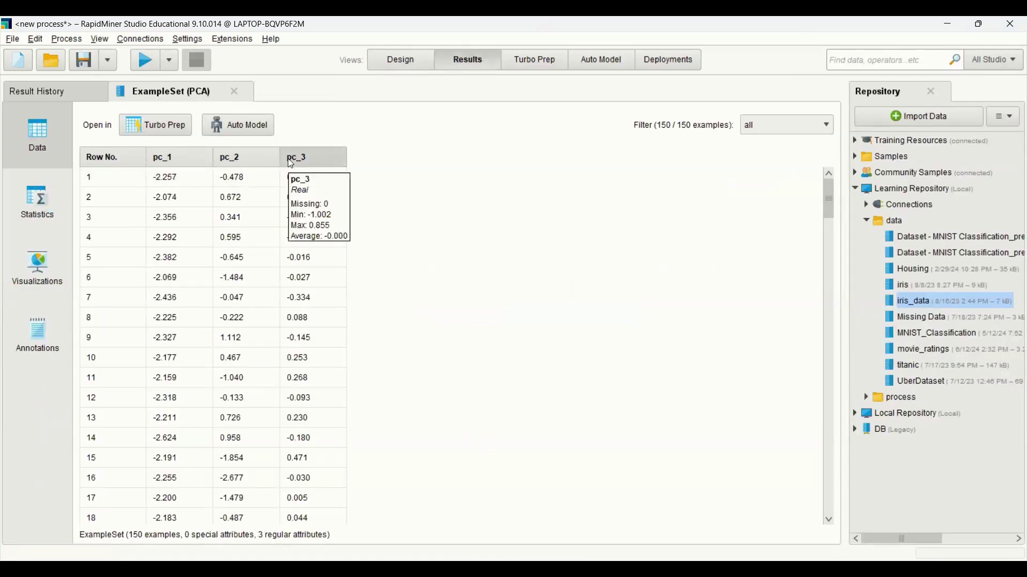
left_click(399, 60)
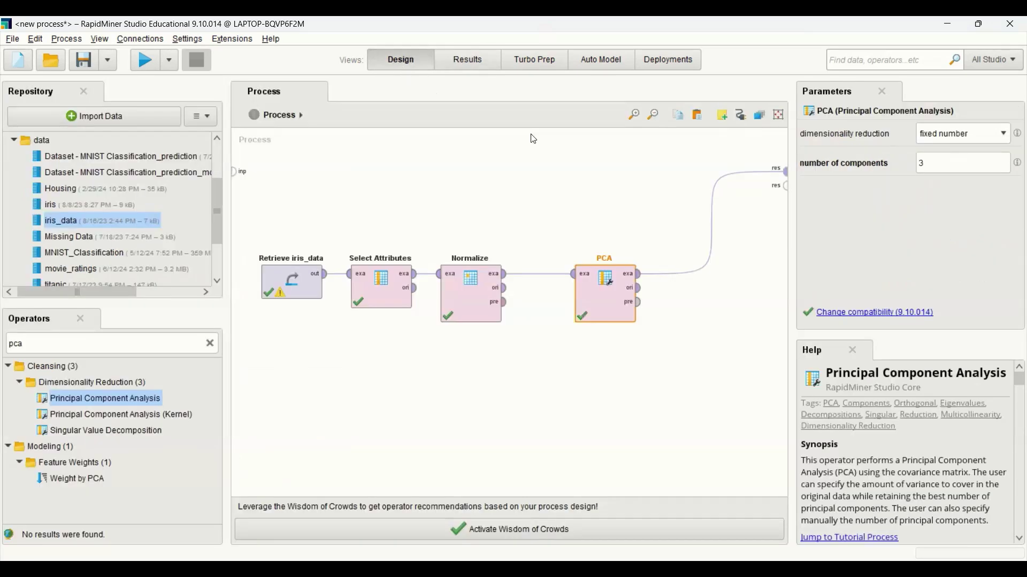
left_click(989, 134)
left_click(979, 147)
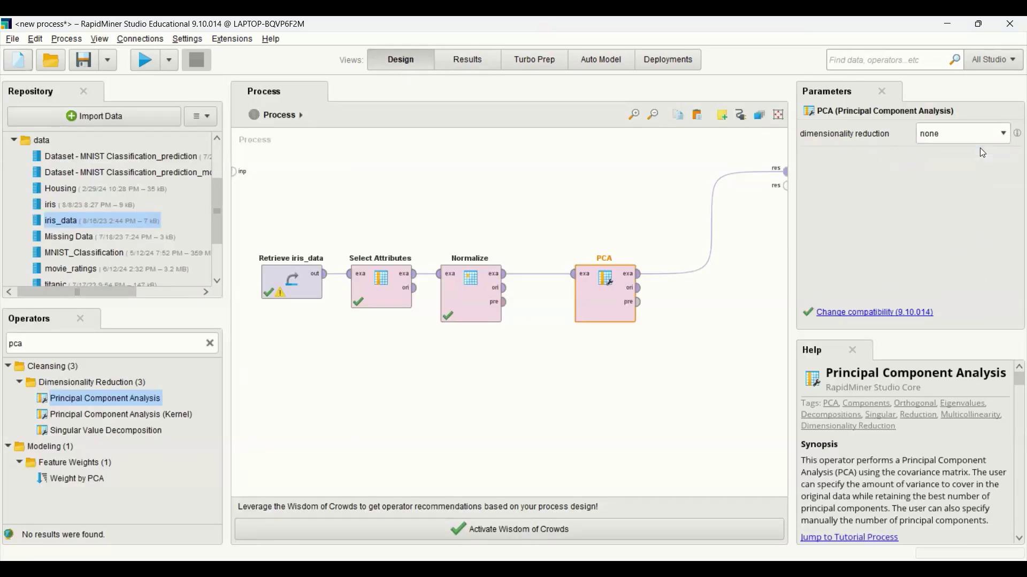
left_click(641, 307)
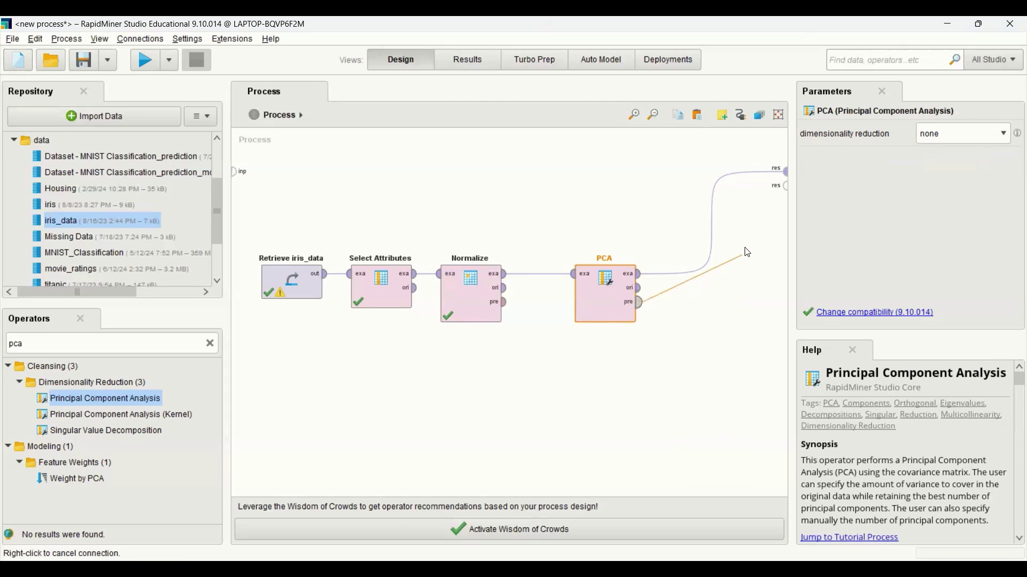
left_click(785, 186)
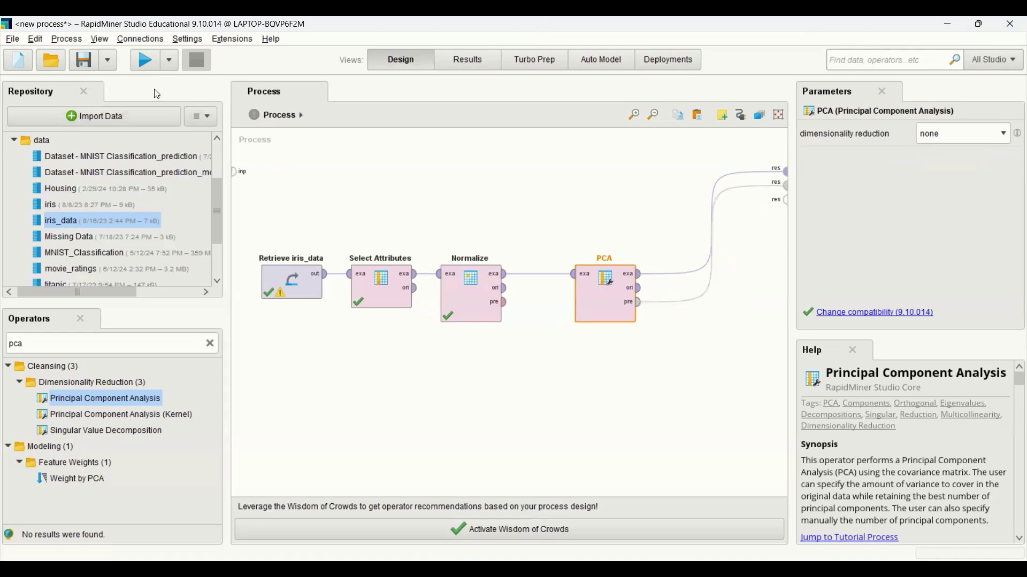
Step: Run the process and display the cumulative variance plot of the PCA model
left_click(143, 64)
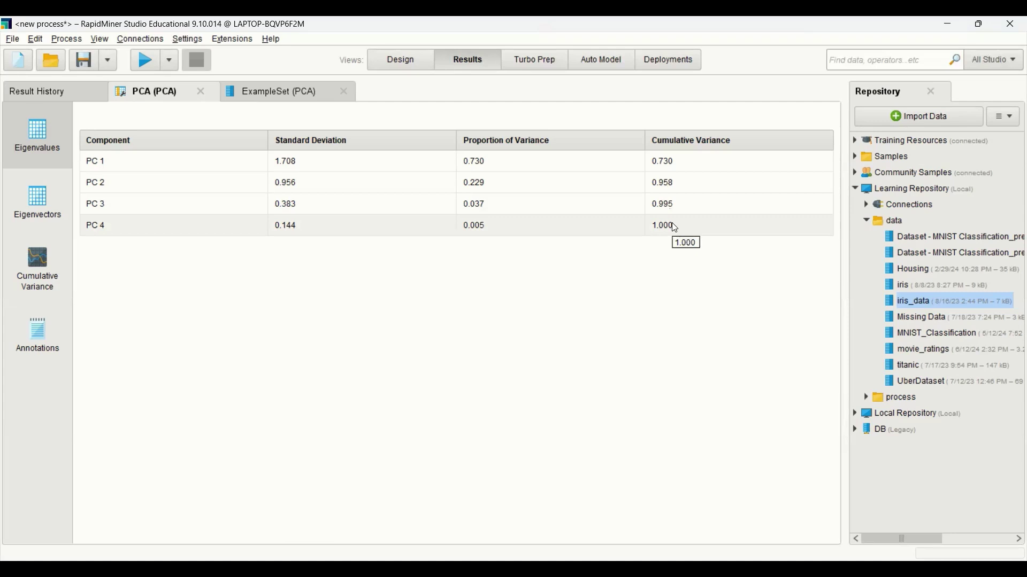
left_click(47, 270)
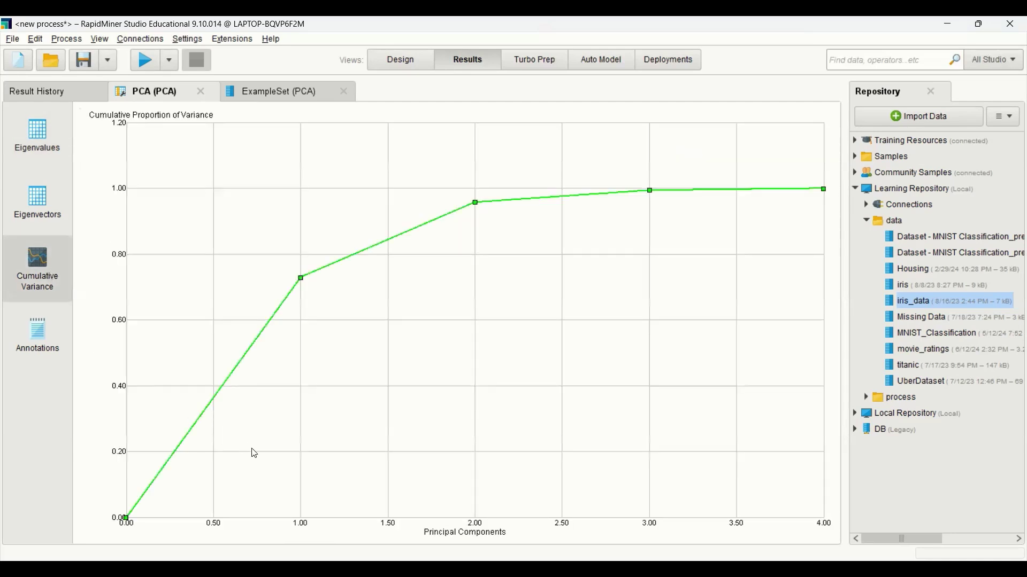